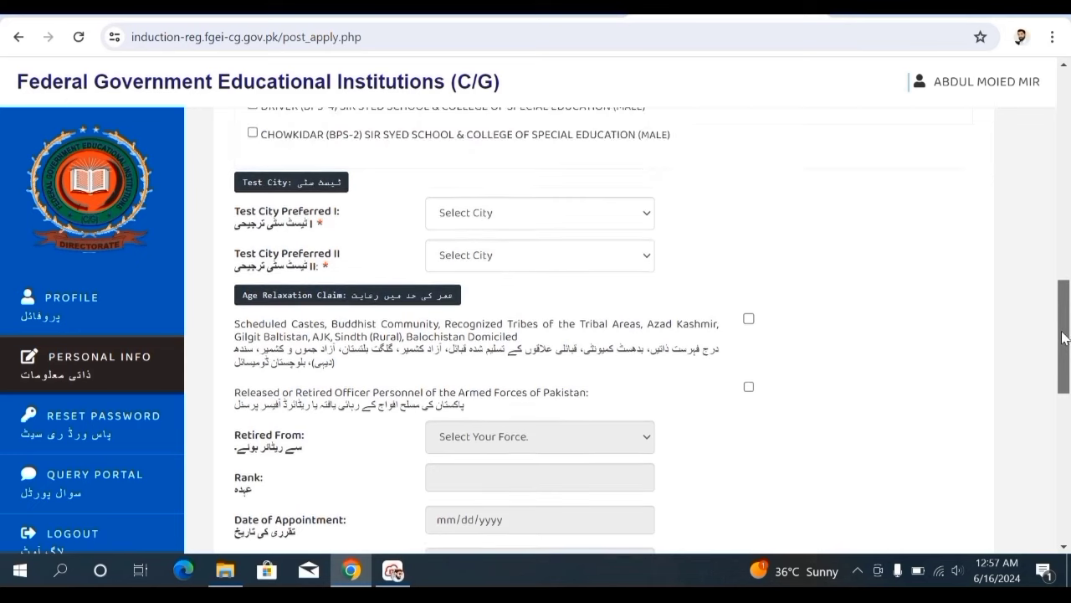
Set both the first and second preferred test cities to RAWALPINDI
left_click(651, 218)
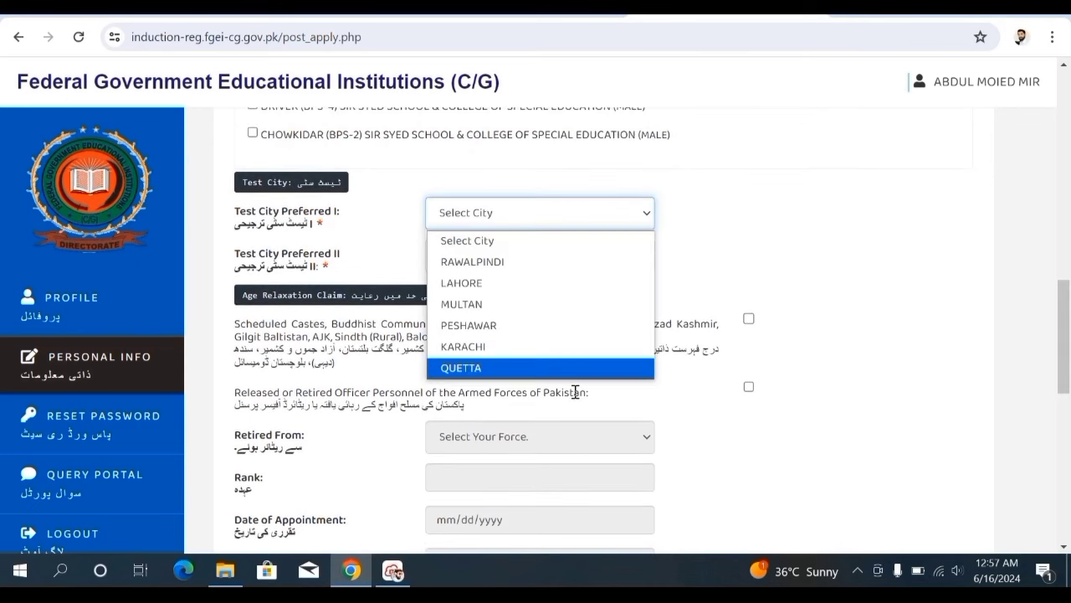
left_click(509, 265)
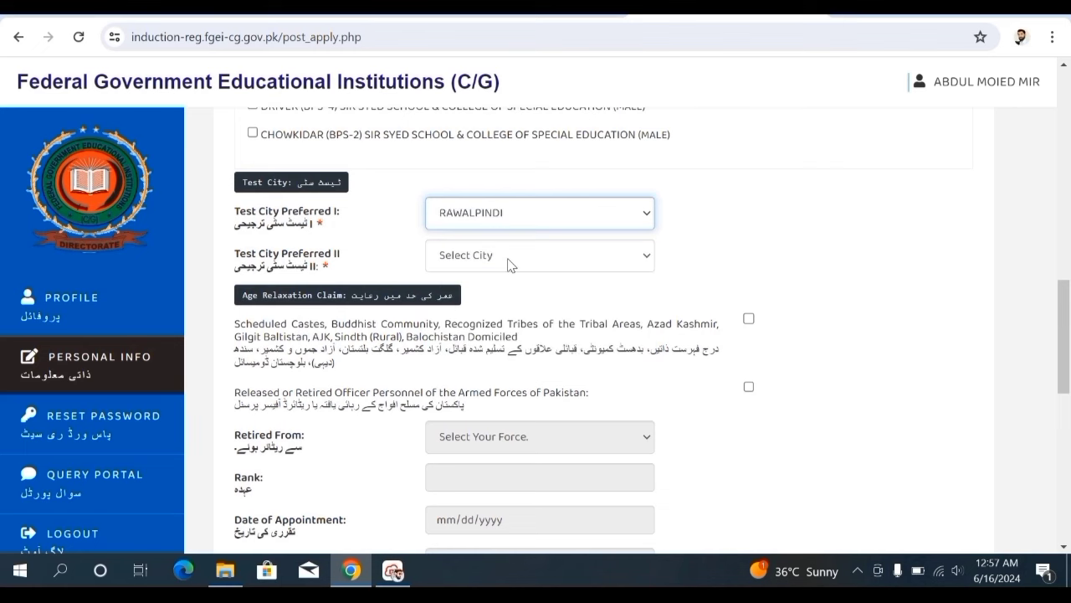
left_click(648, 258)
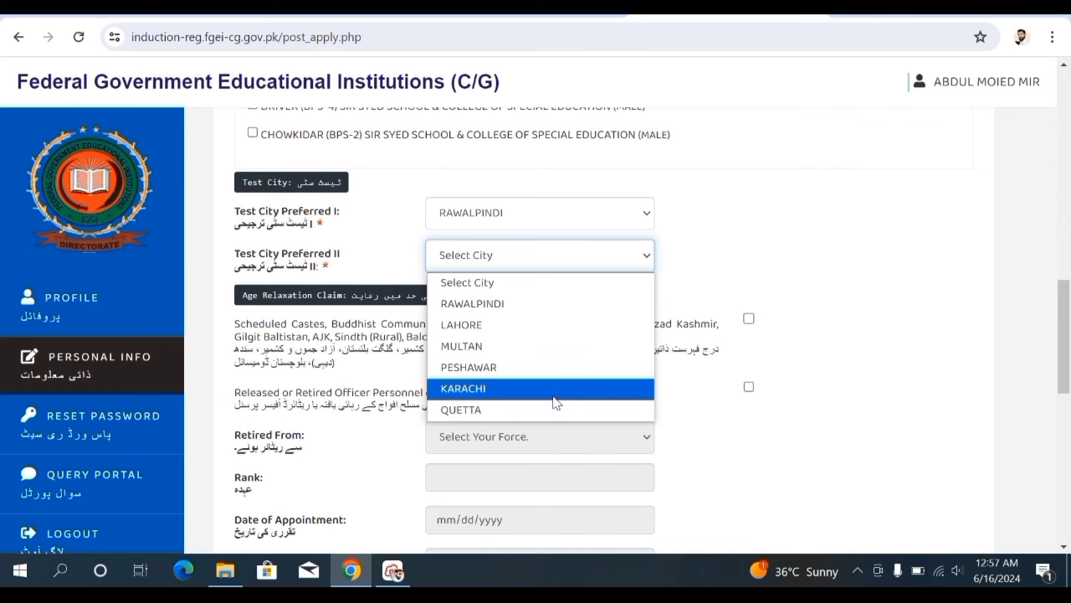
left_click(518, 308)
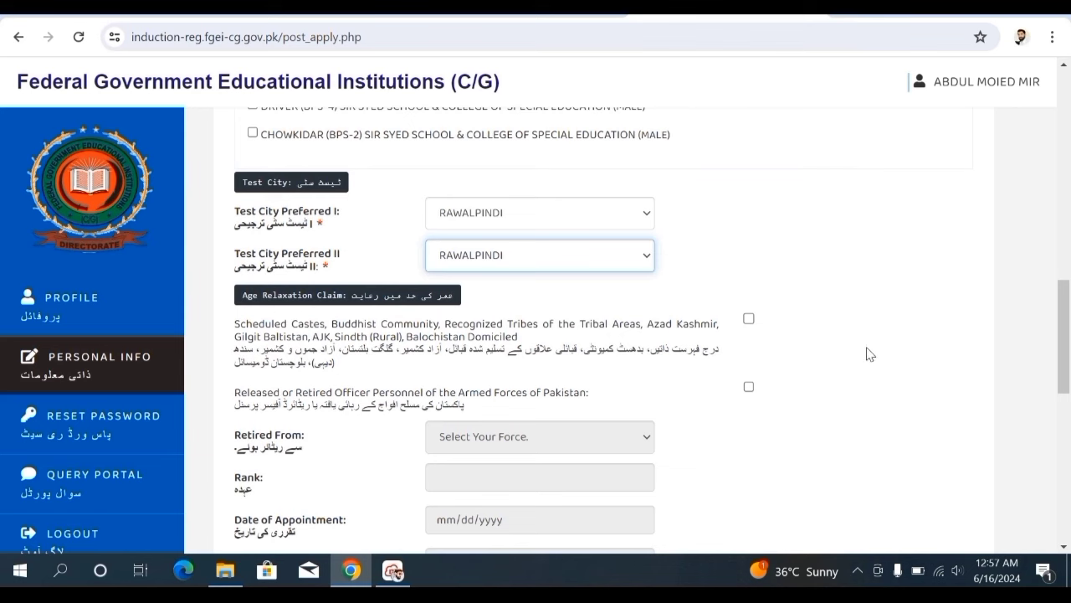
Leave the age relaxation and currently serving government employee claims blank and try to save the Post Apply section
left_click_drag(1070, 326, 1069, 354)
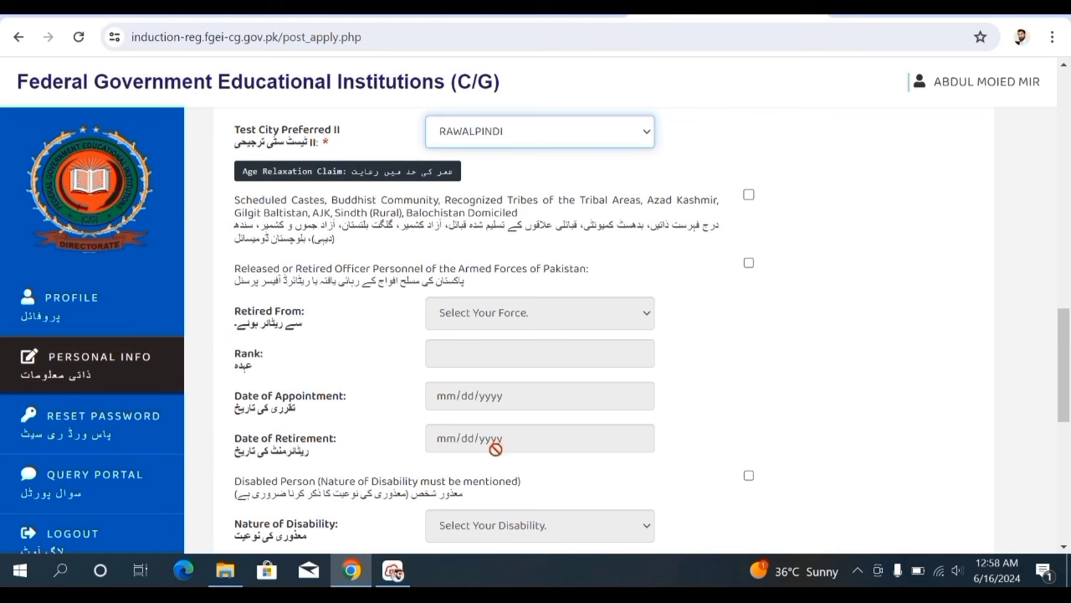
left_click(1059, 351)
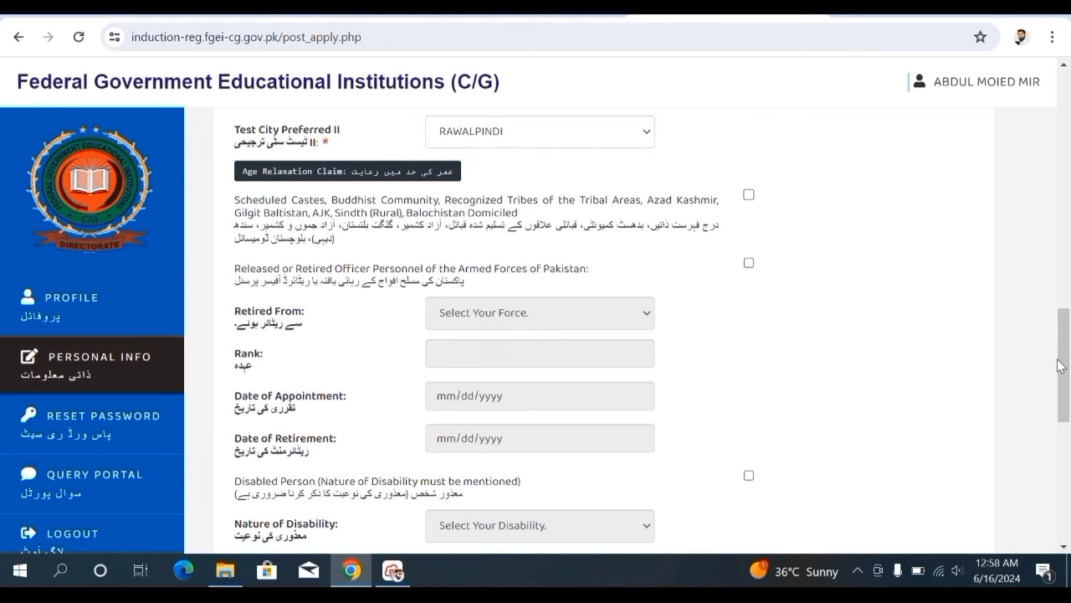
scroll(1064, 361, "down", 2)
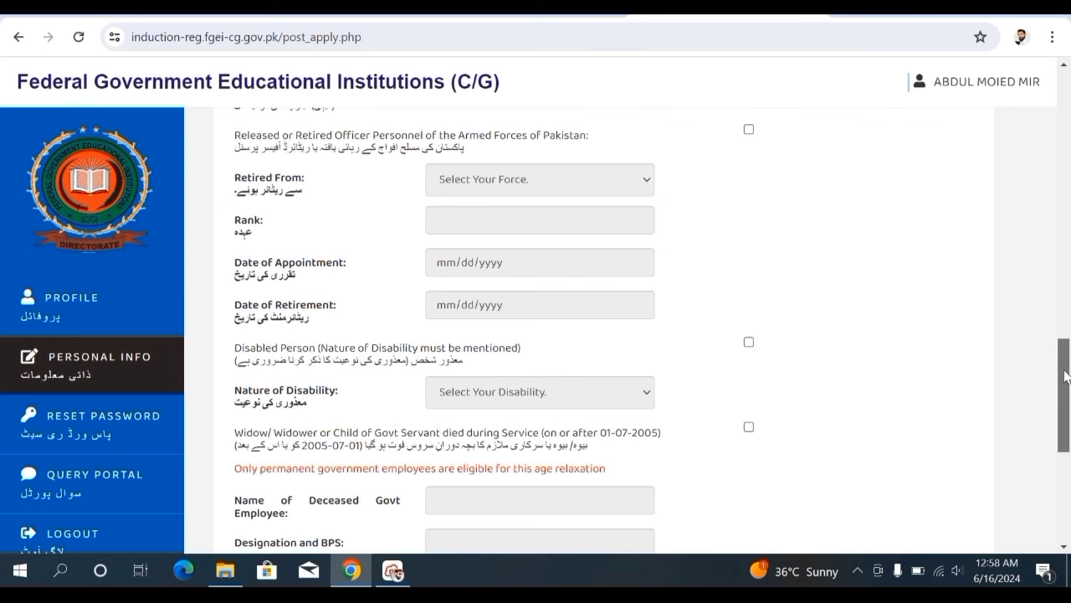
left_click_drag(1065, 376, 1067, 419)
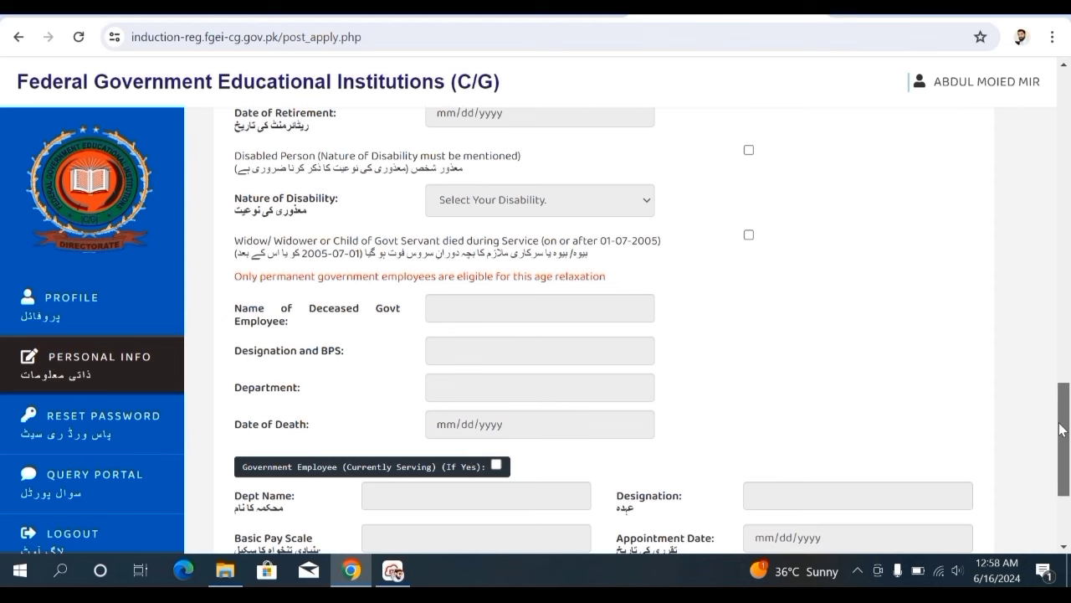
left_click_drag(1059, 429, 1067, 479)
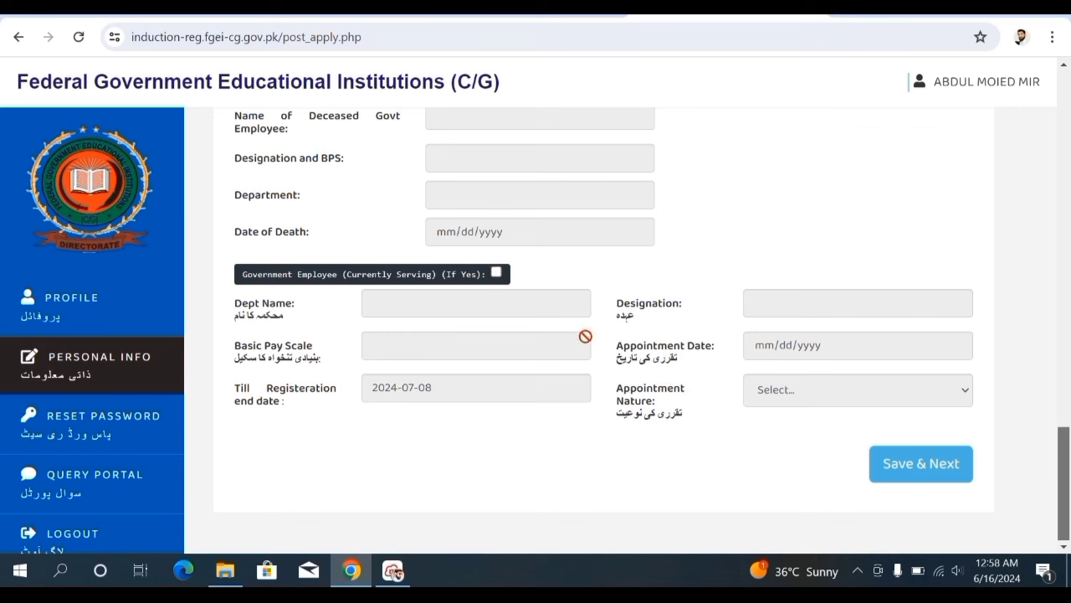
left_click(910, 476)
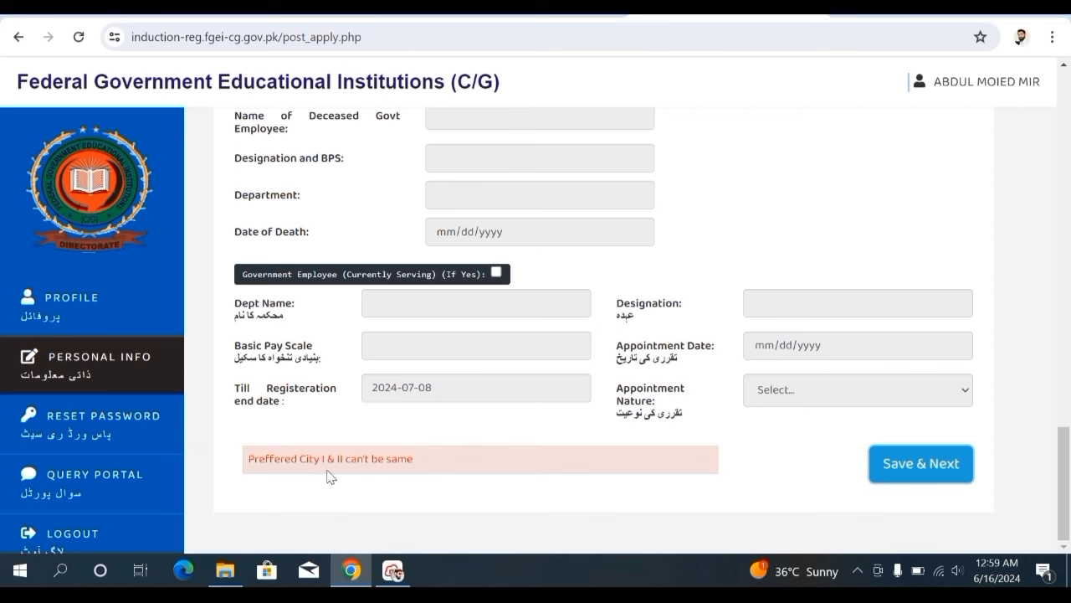
Change the second preferred test city to one different from the first and try to save the Post Apply section again
left_click_drag(1062, 494, 1067, 293)
scroll(1067, 293, "down", 2)
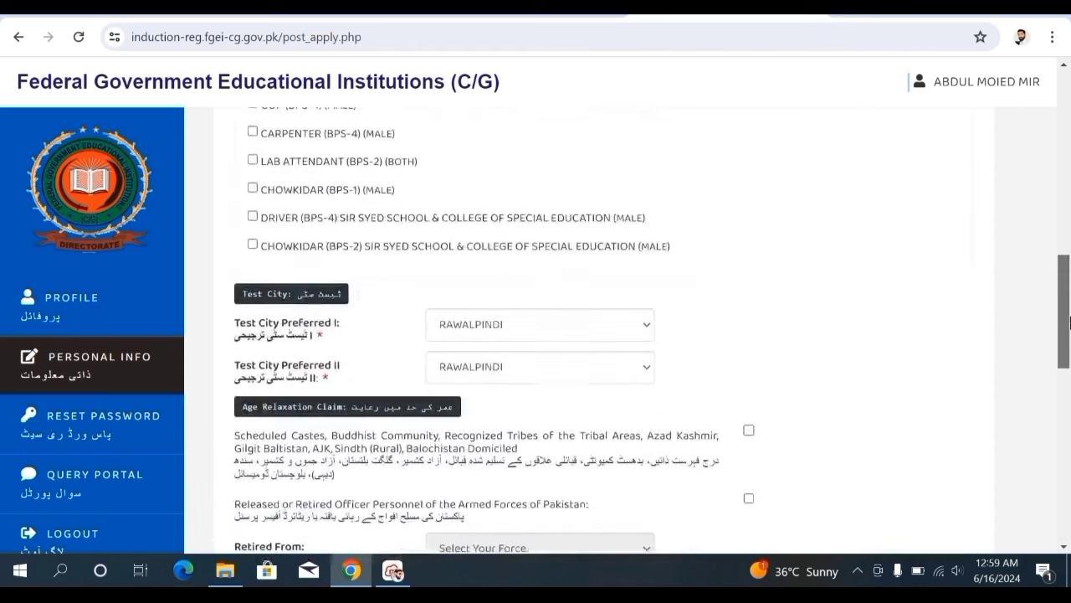
left_click(645, 308)
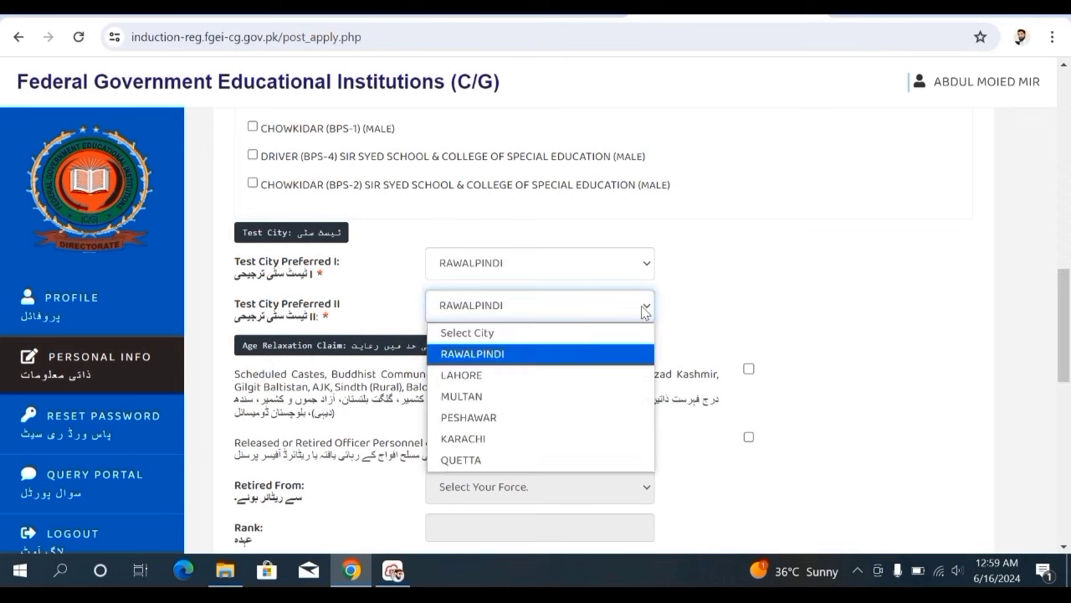
left_click(562, 429)
left_click_drag(1067, 336, 1067, 490)
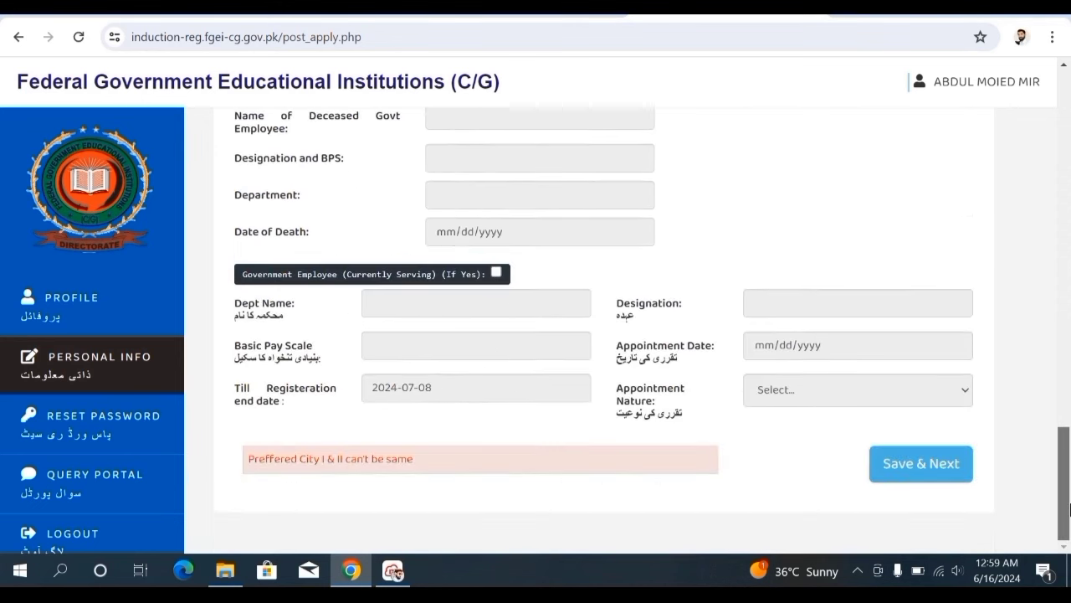
left_click(918, 466)
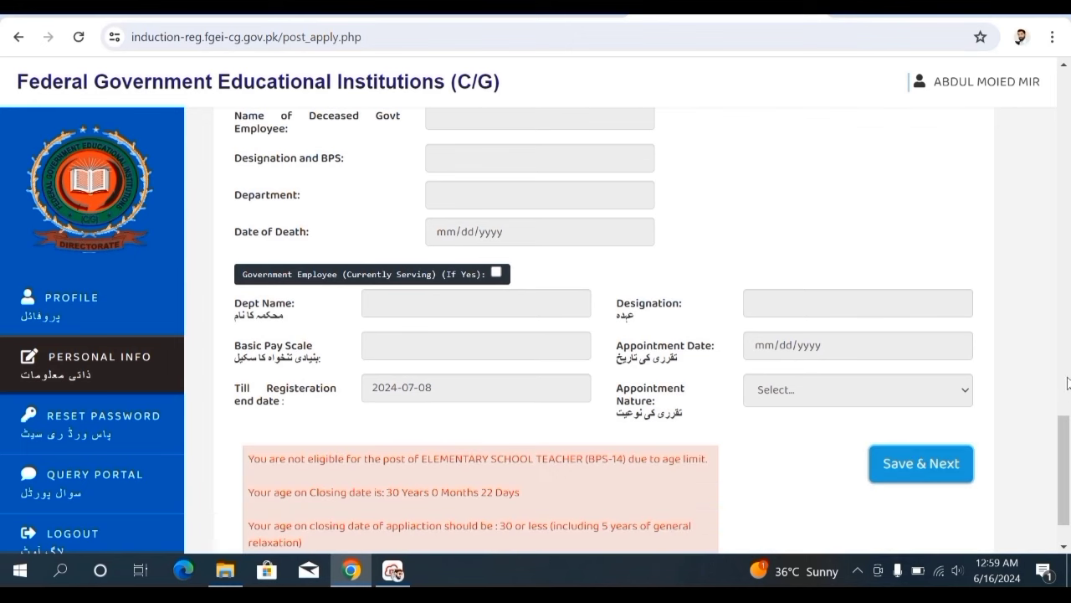
left_click_drag(1068, 431, 1064, 477)
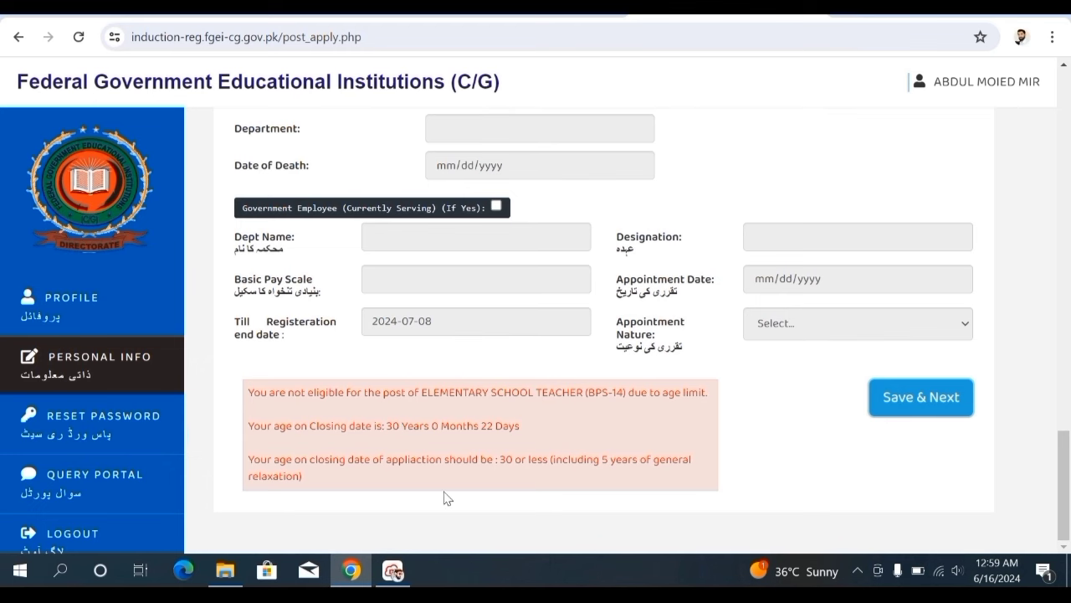
Return to the Personal Info section of the registration form and dismiss the important instructions
scroll(448, 498, "up", 10)
left_click(268, 265)
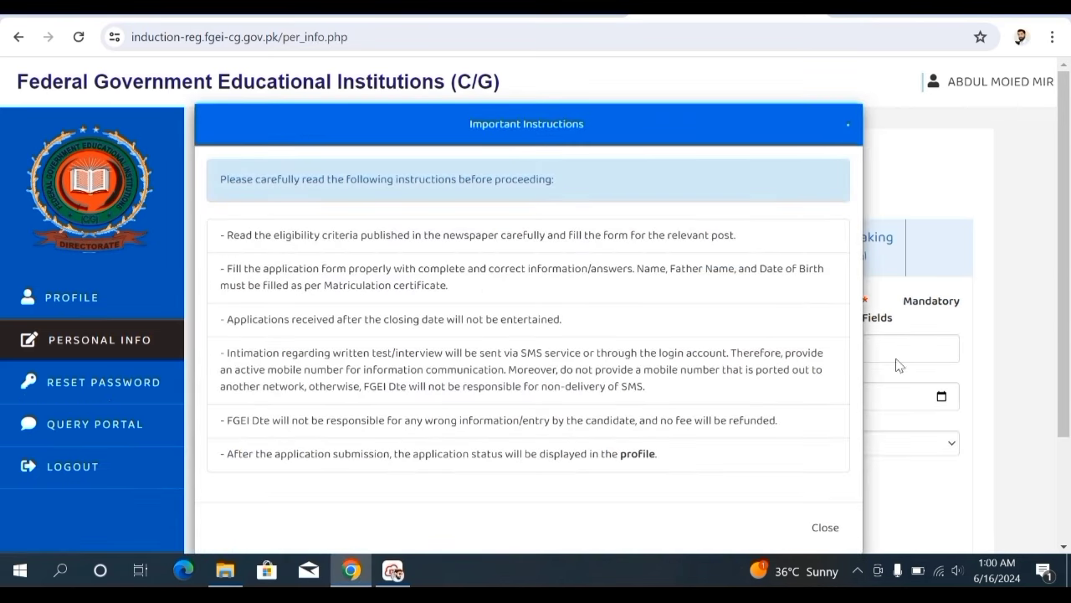
left_click(825, 527)
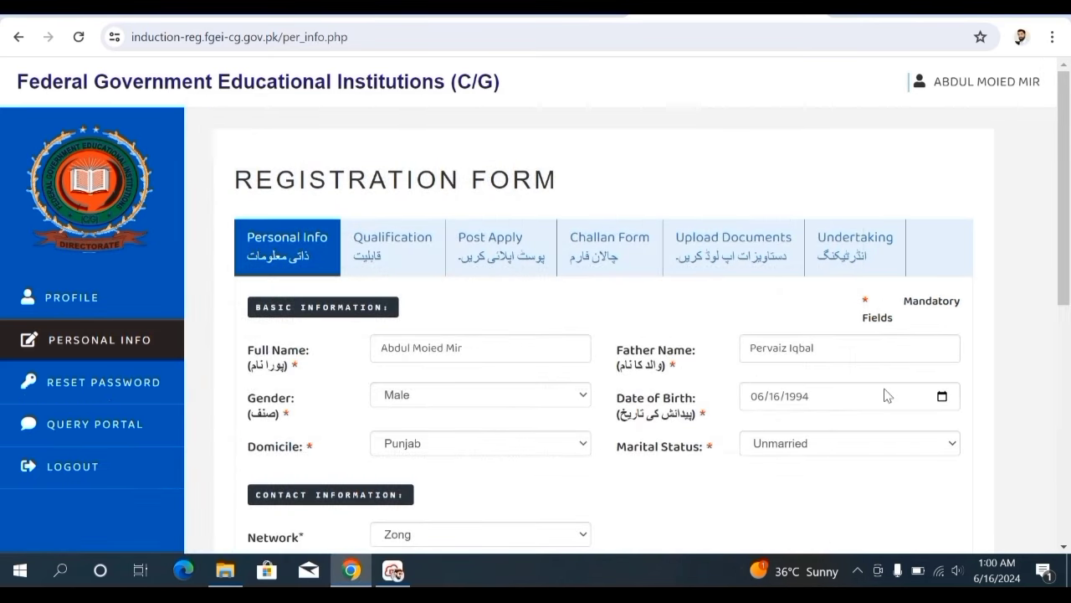
Change the year of the applicant's date of birth in the basic information, keeping the same month and day
left_click_drag(1062, 249, 1061, 324)
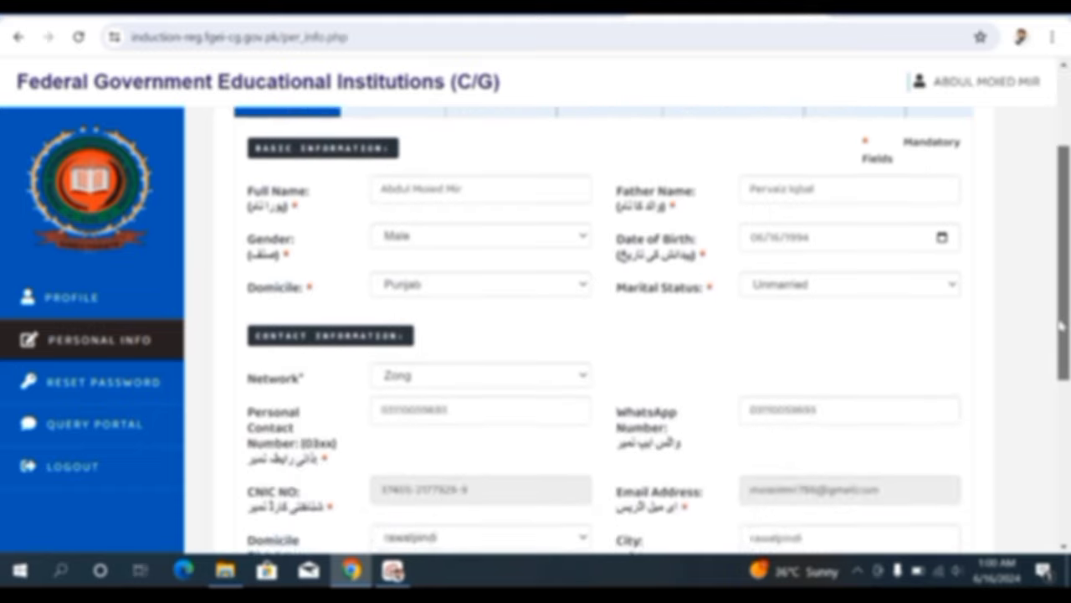
left_click(942, 234)
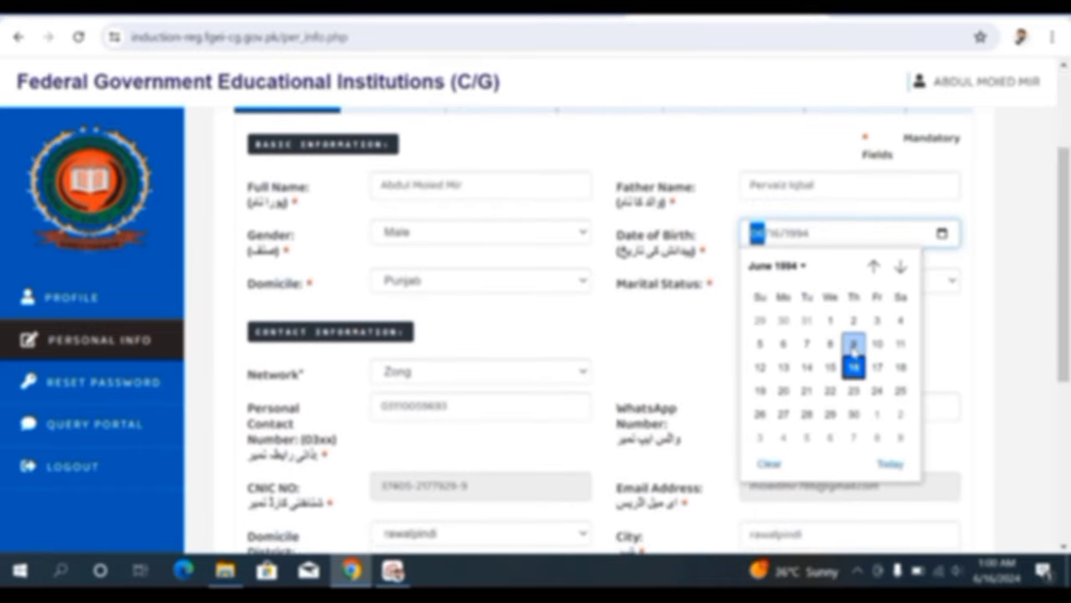
left_click(802, 266)
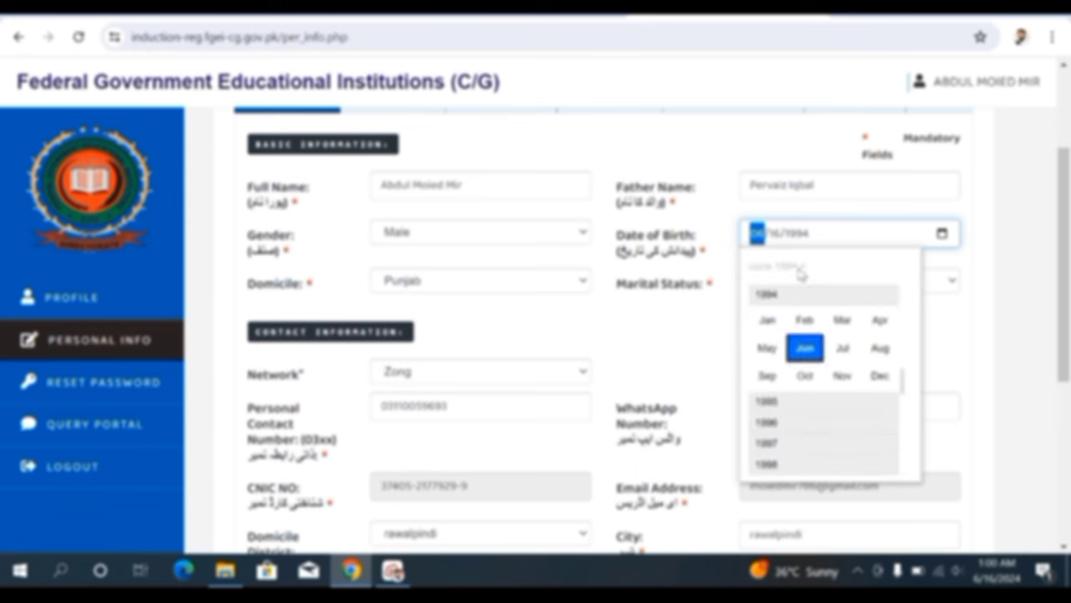
left_click(801, 268)
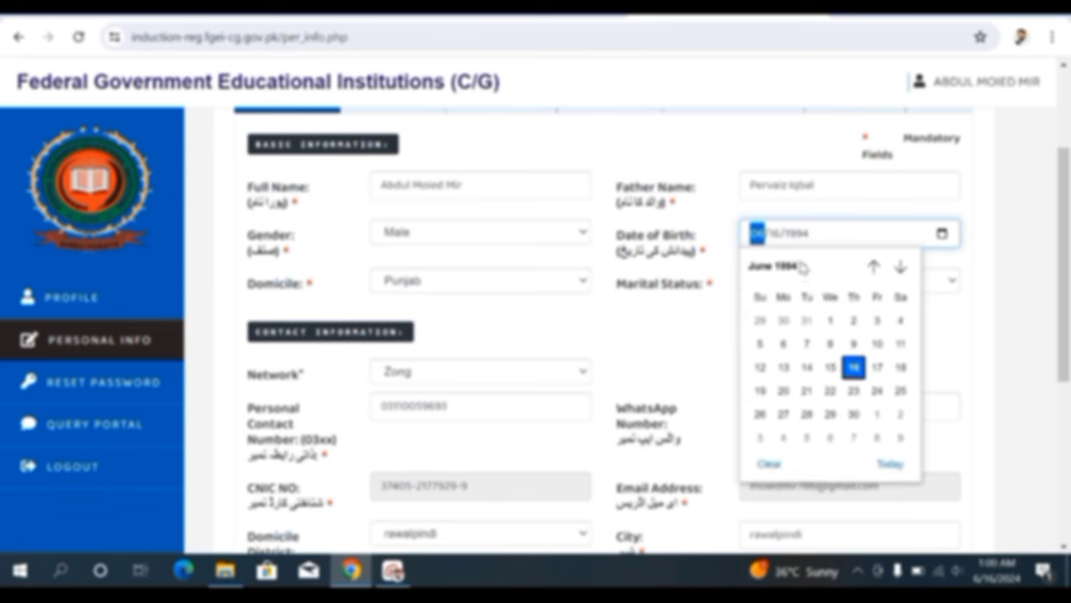
left_click(800, 266)
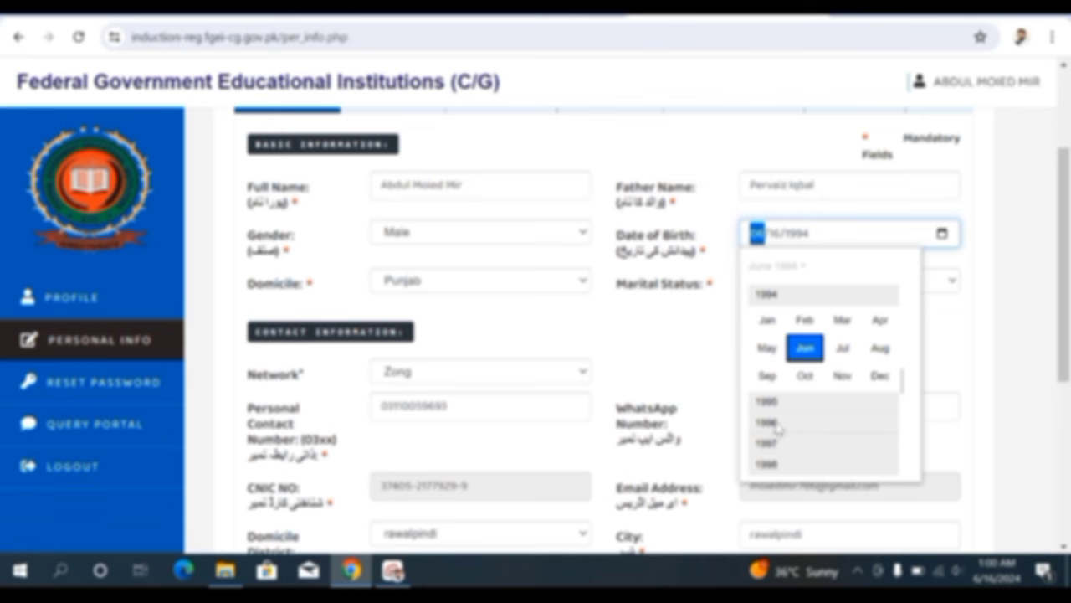
left_click(779, 444)
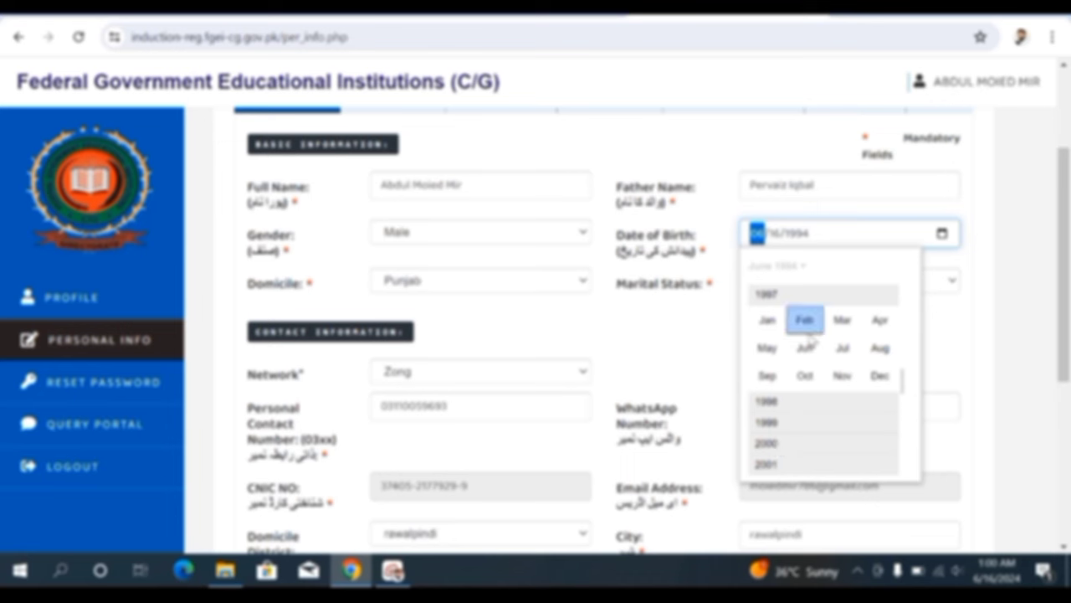
left_click(806, 348)
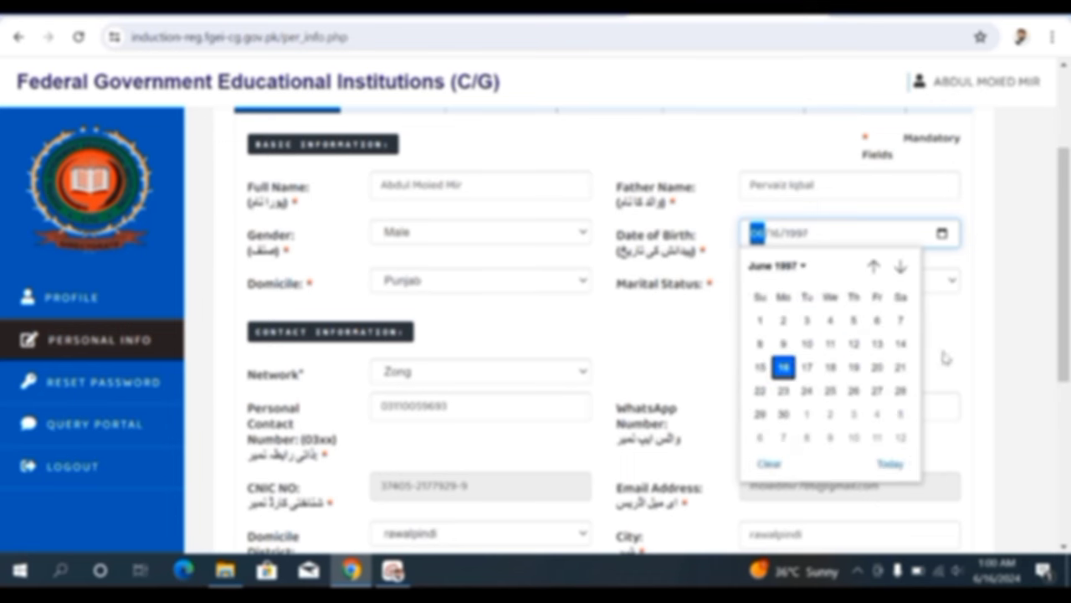
left_click(1023, 387)
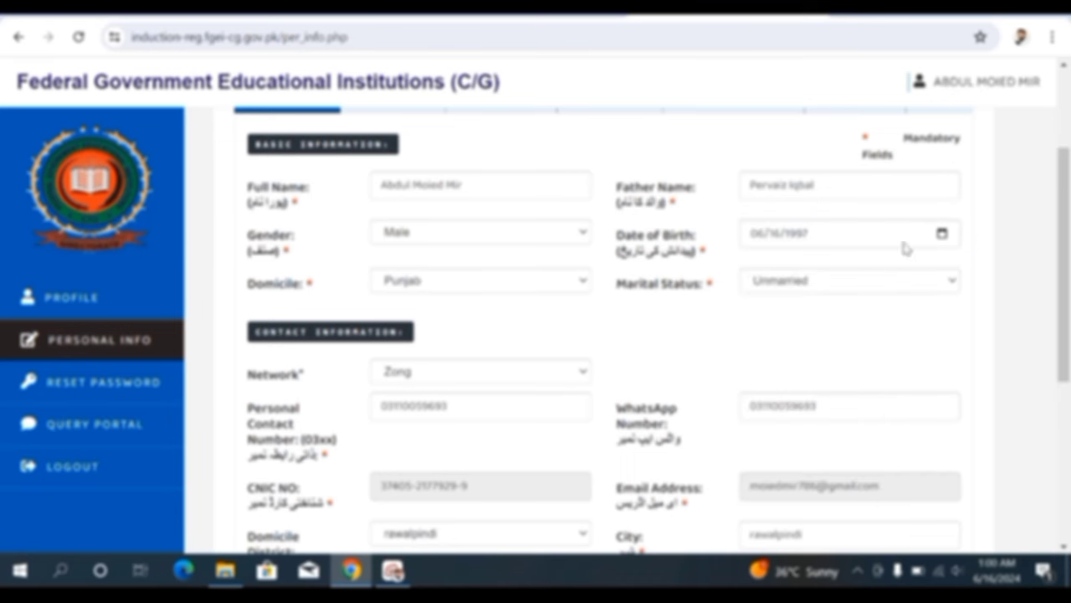
Reopen the Post Apply section and try to save it without choosing a post
scroll(1063, 255, "up", 1)
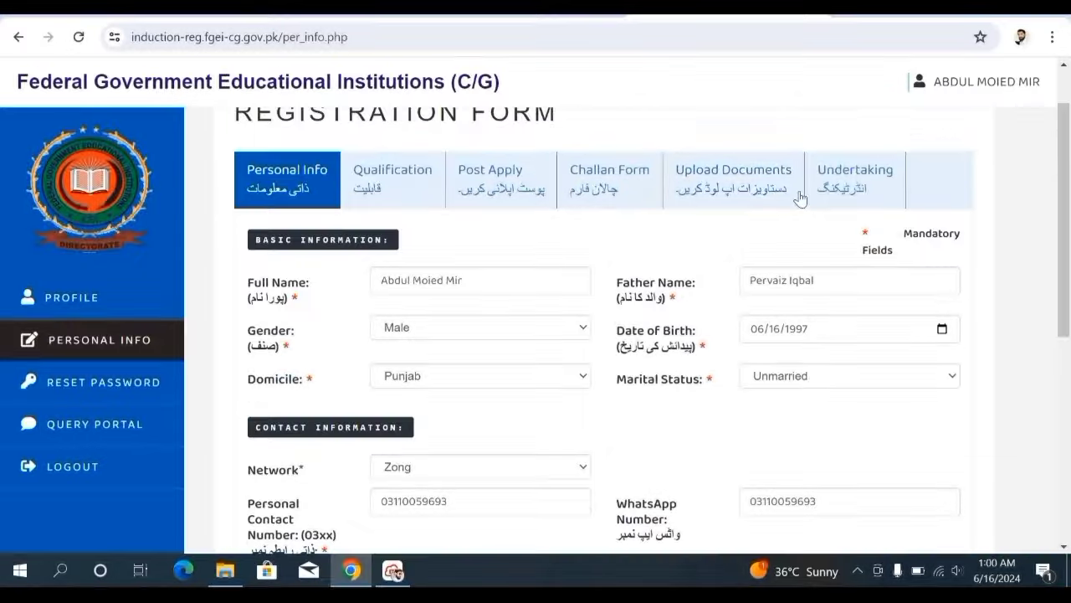
left_click(521, 192)
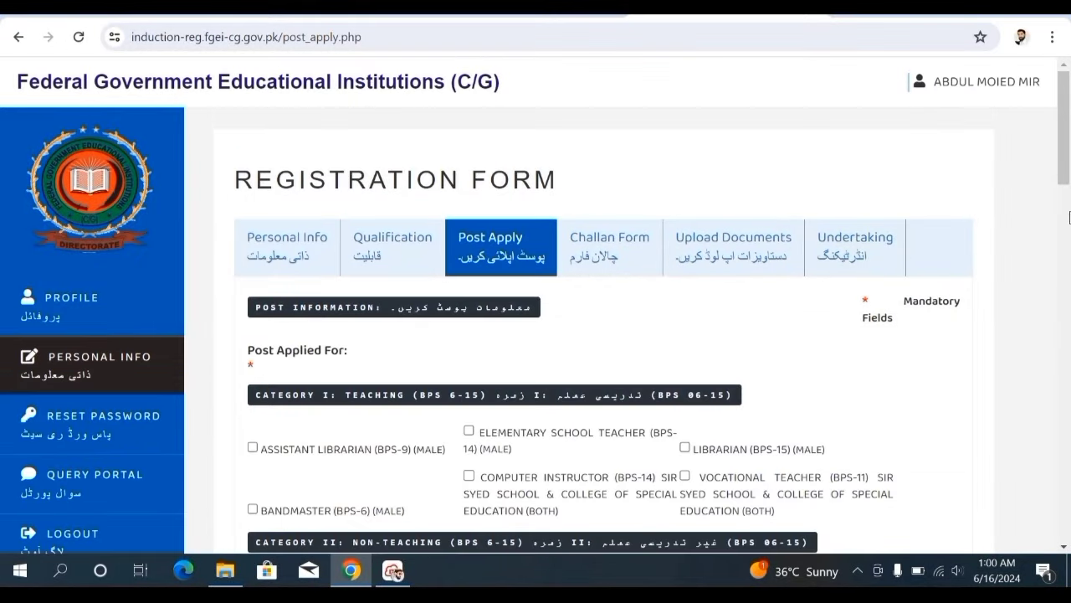
left_click_drag(1067, 159, 1067, 515)
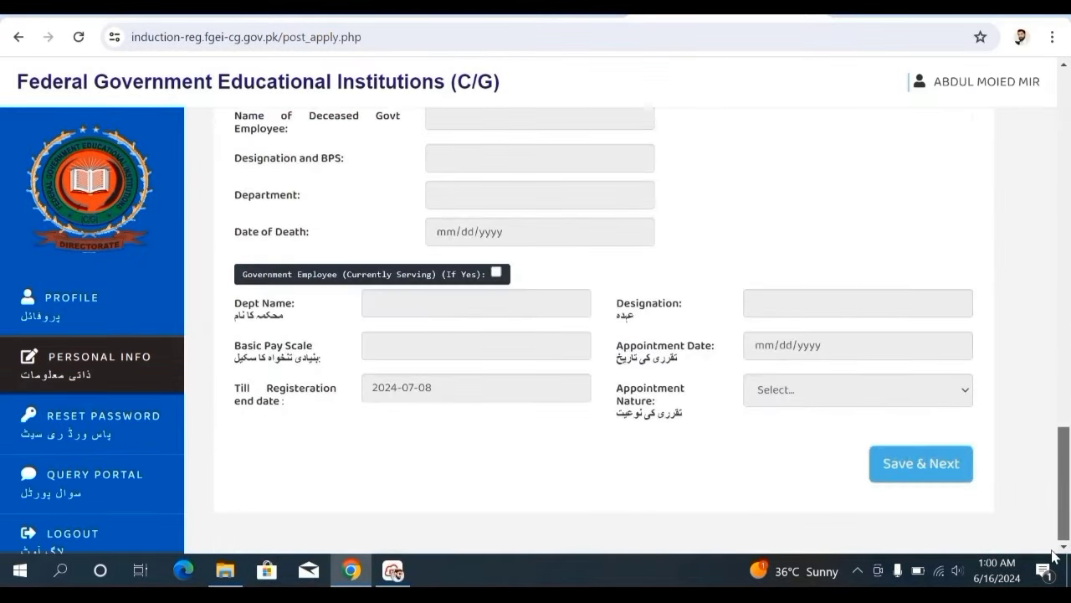
left_click(902, 484)
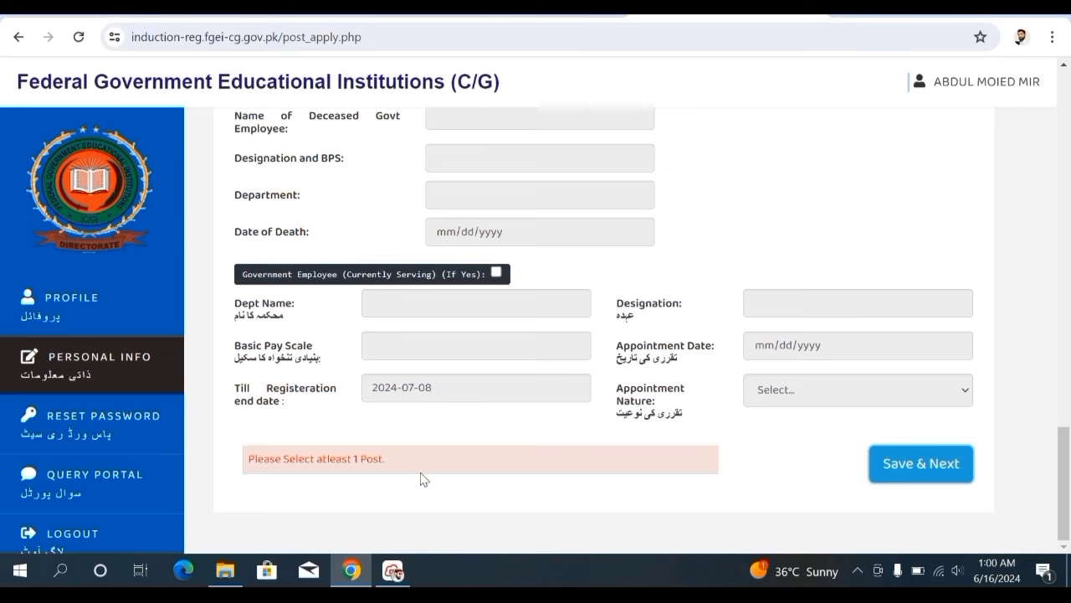
Select the ELEMENTARY SCHOOL TEACHER (BPS-14) post and set the preferred test cities to RAWALPINDI first and PESHAWAR second
left_click_drag(1068, 483, 1040, 123)
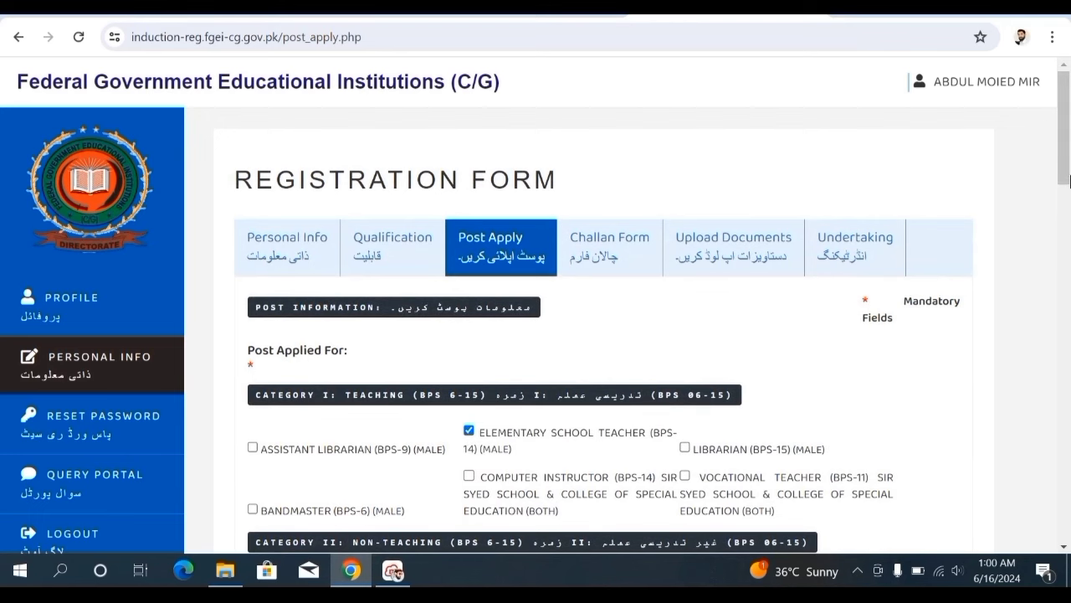
left_click_drag(1066, 138, 1047, 354)
left_click(648, 191)
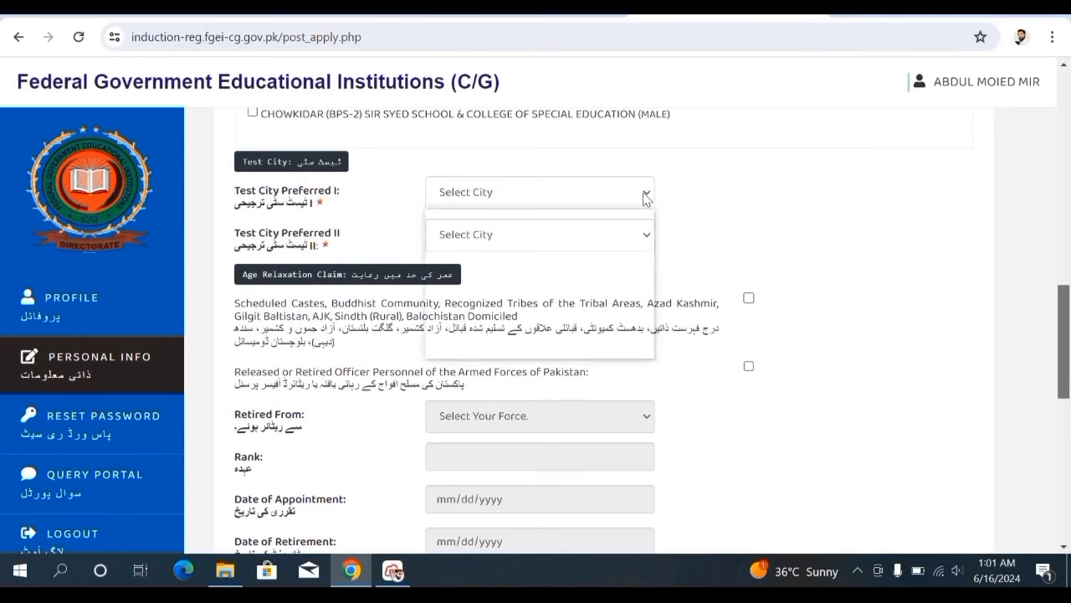
left_click(572, 244)
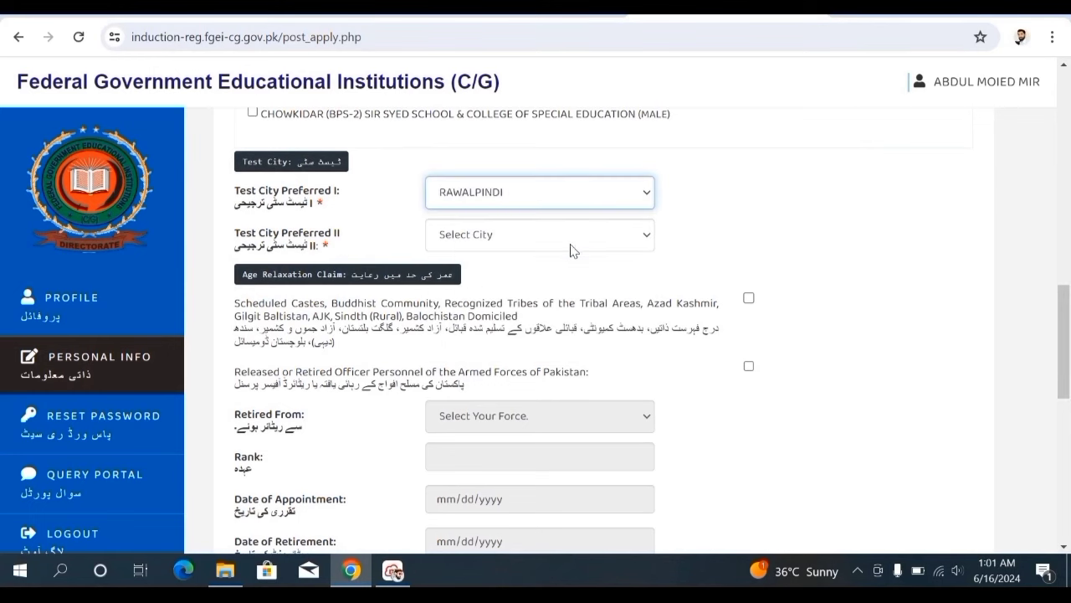
left_click(649, 245)
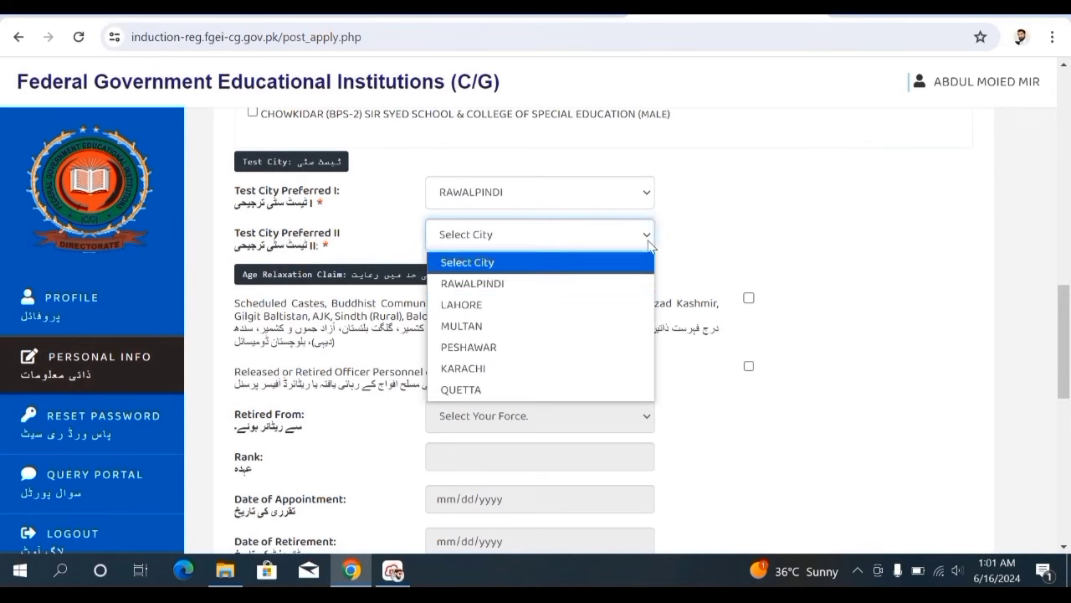
left_click(550, 346)
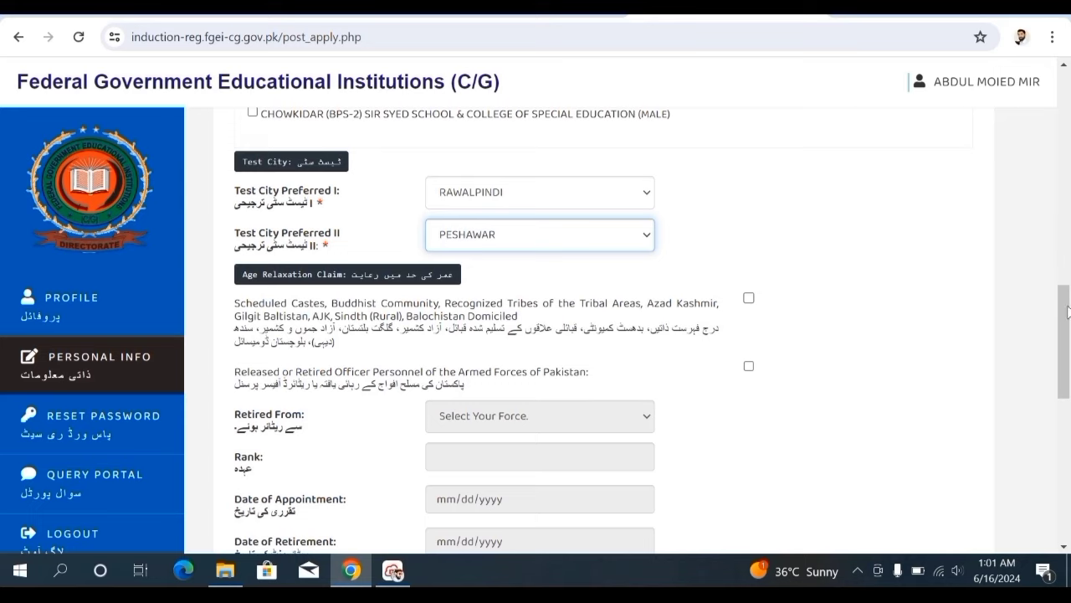
left_click_drag(1067, 311, 1065, 402)
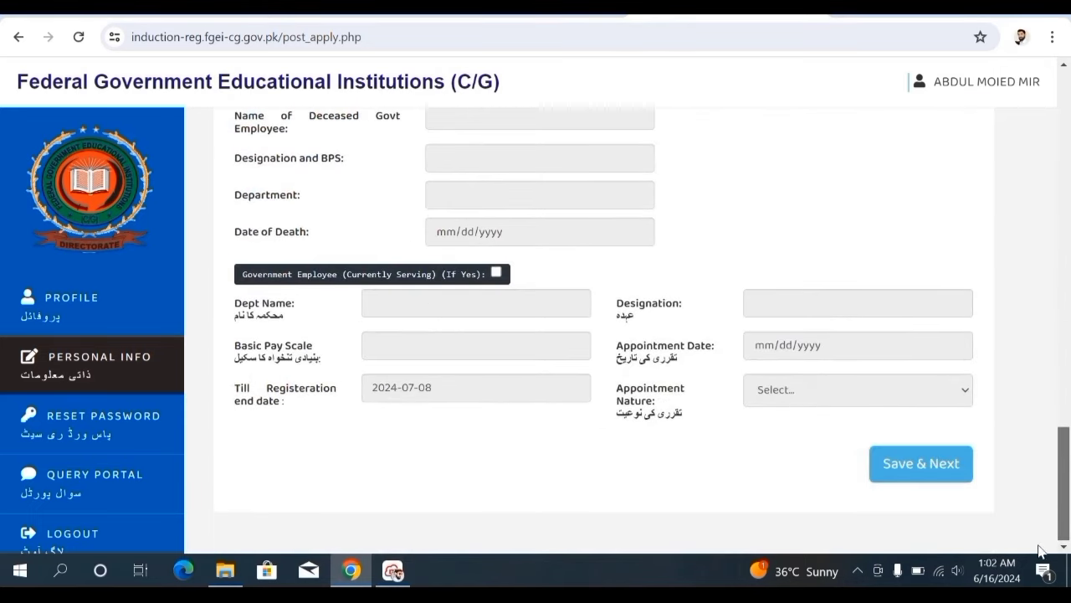
Save the post application details and continue to the Challan Form section
left_click(943, 477)
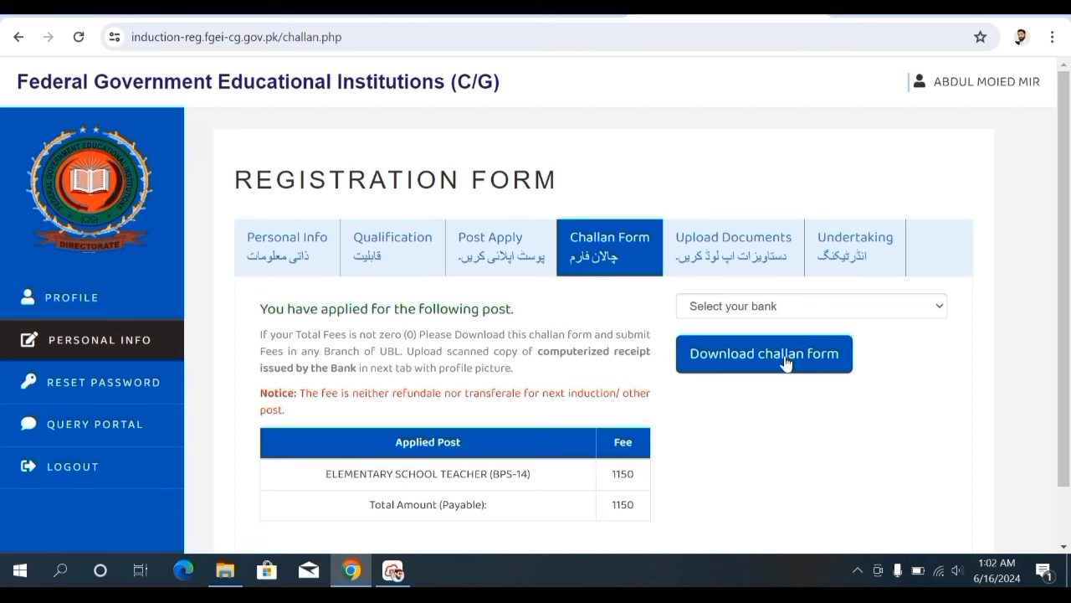
left_click_drag(1069, 301, 1069, 360)
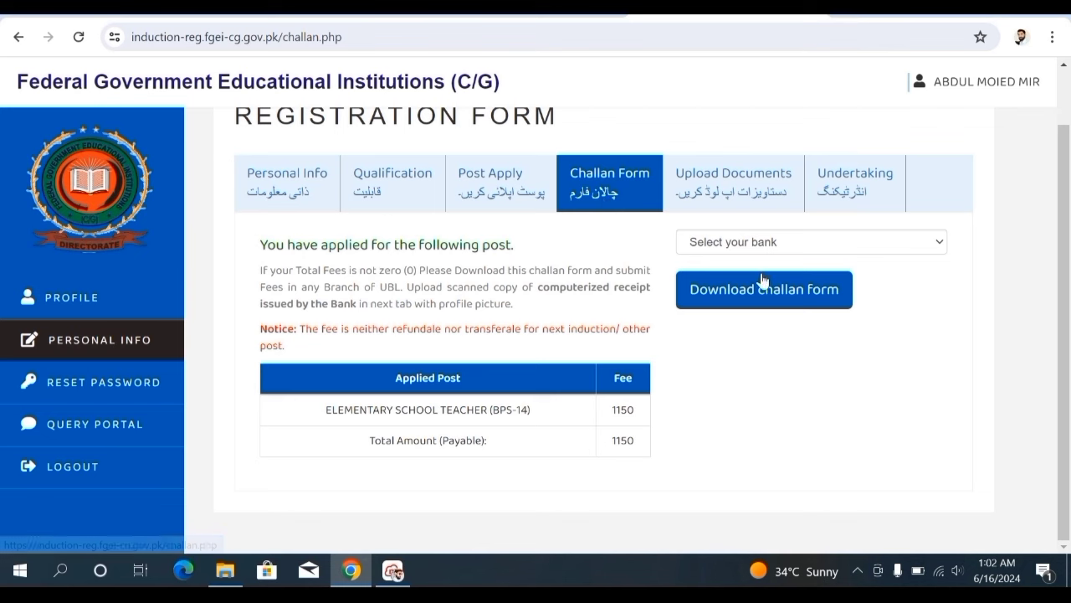
Try to download the challan form without selecting a bank
left_click(942, 244)
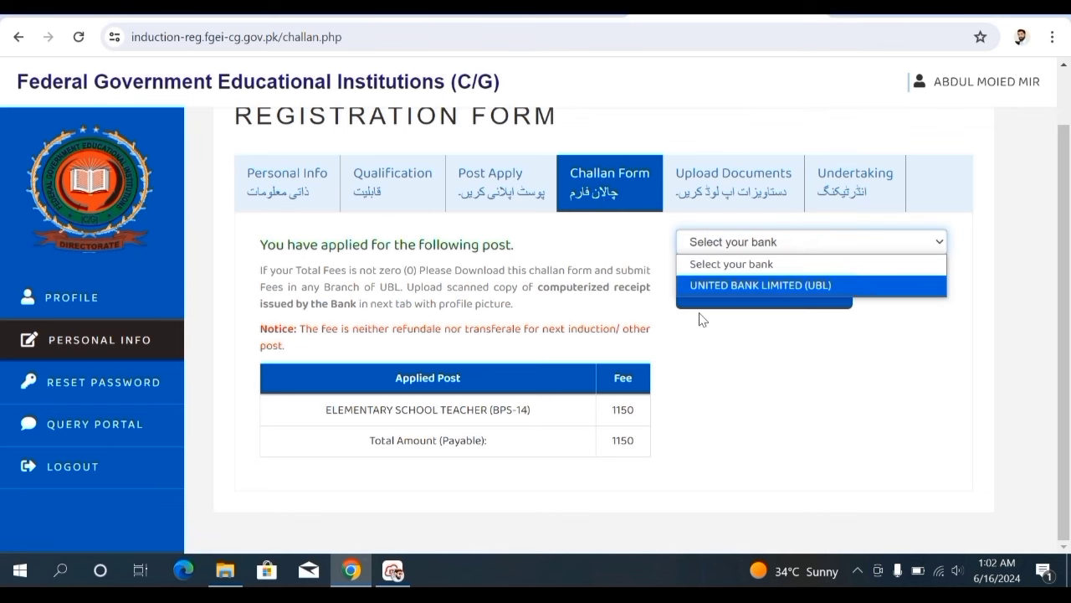
left_click(799, 358)
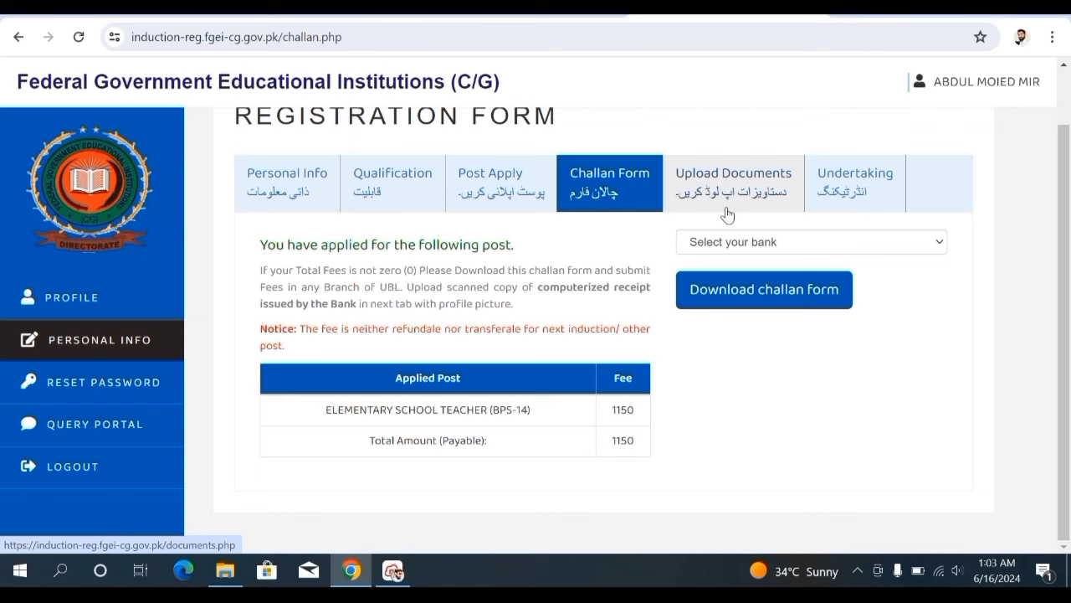
left_click(735, 289)
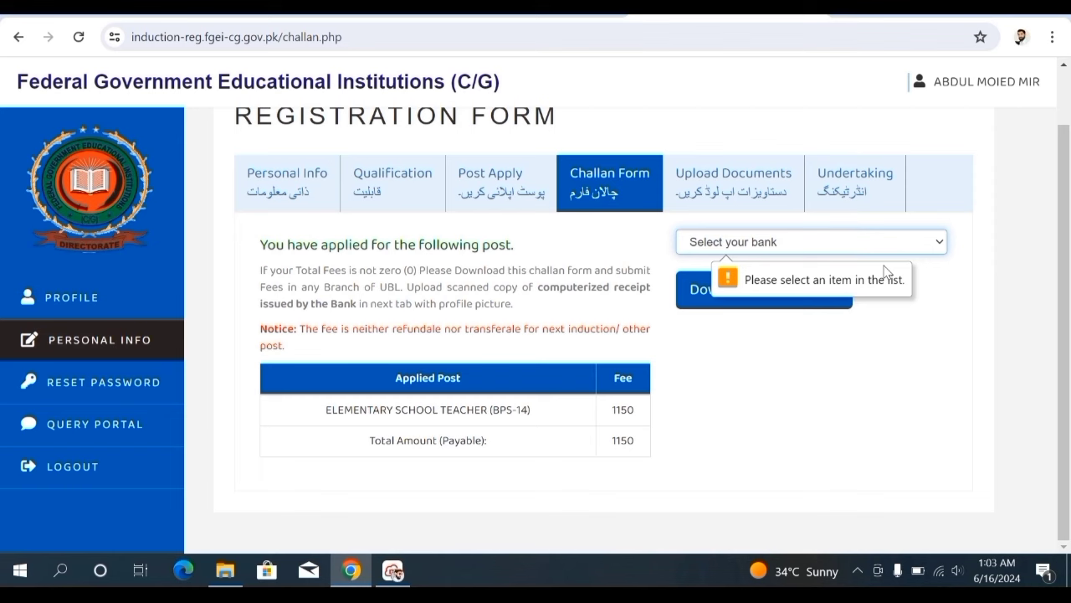
Generate the challan form for UNITED BANK LIMITED (UBL), review its copies and return to the registration form
left_click(940, 242)
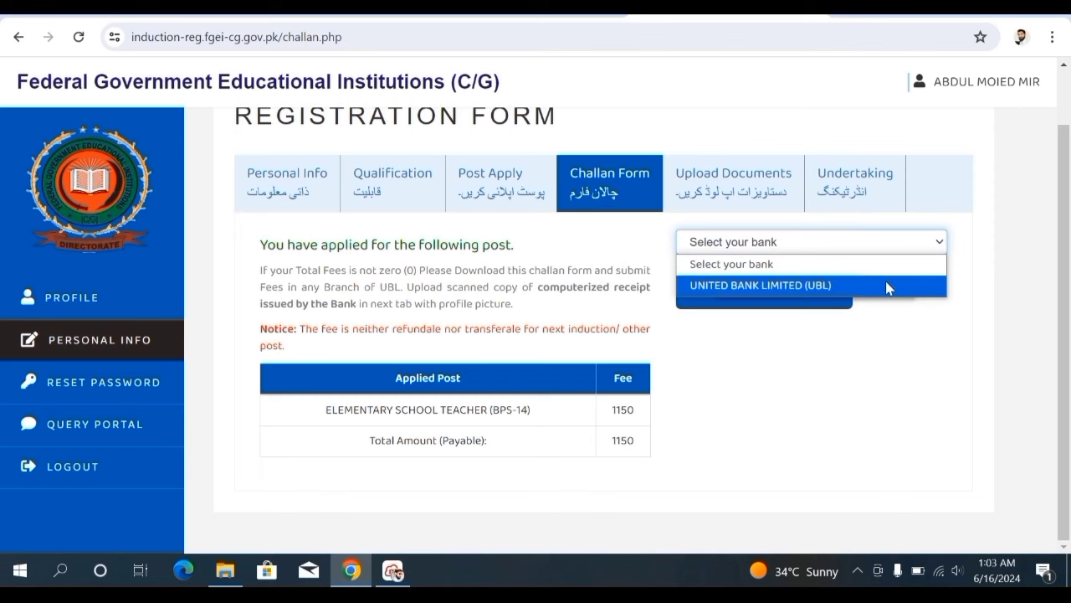
left_click(885, 285)
left_click(803, 290)
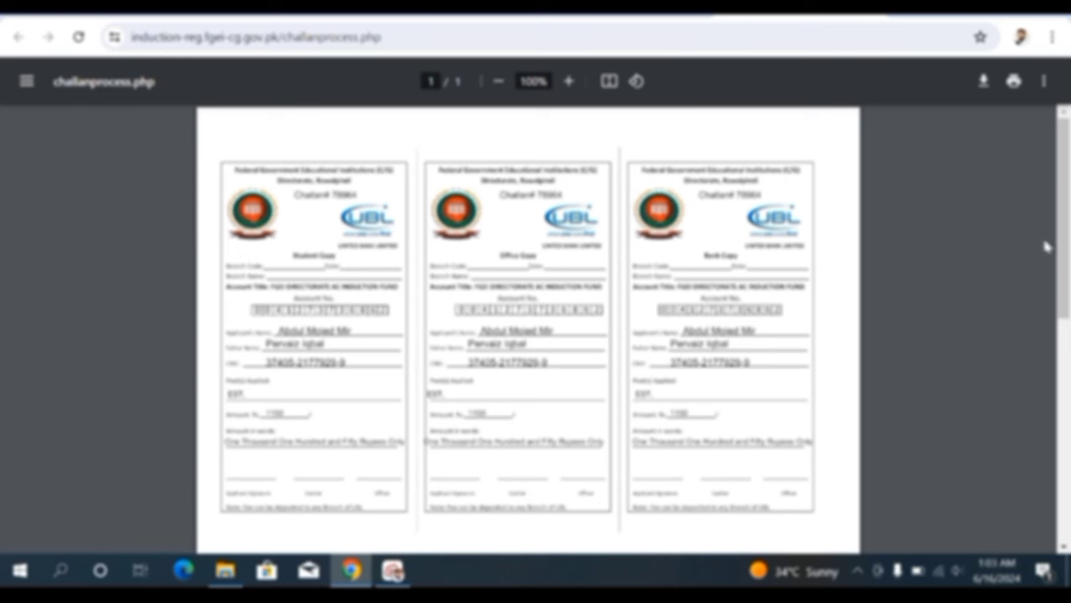
scroll(1037, 244, "down", 1)
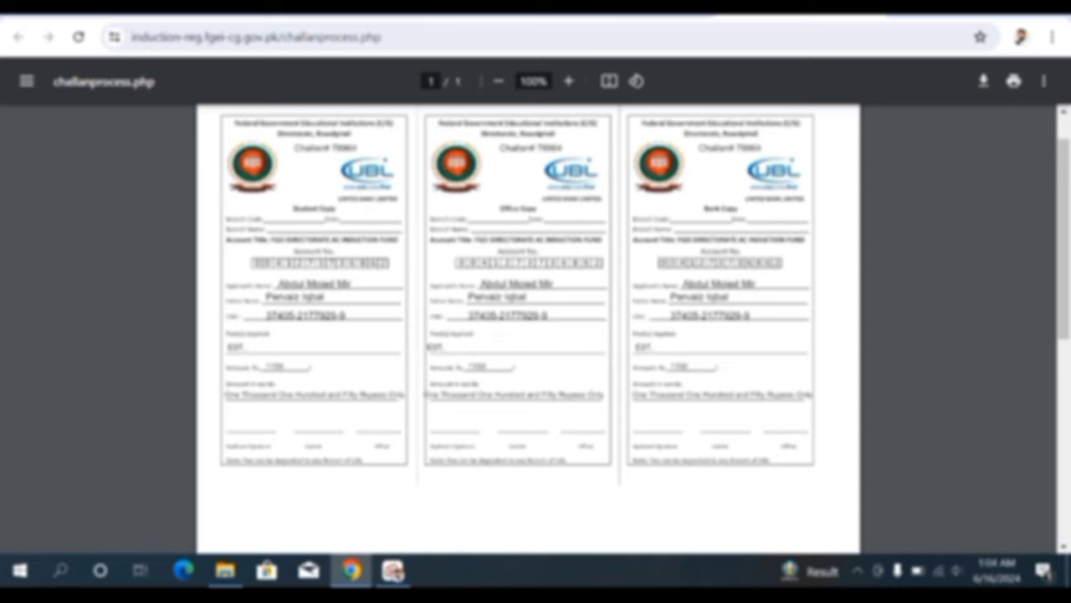
left_click(696, 17)
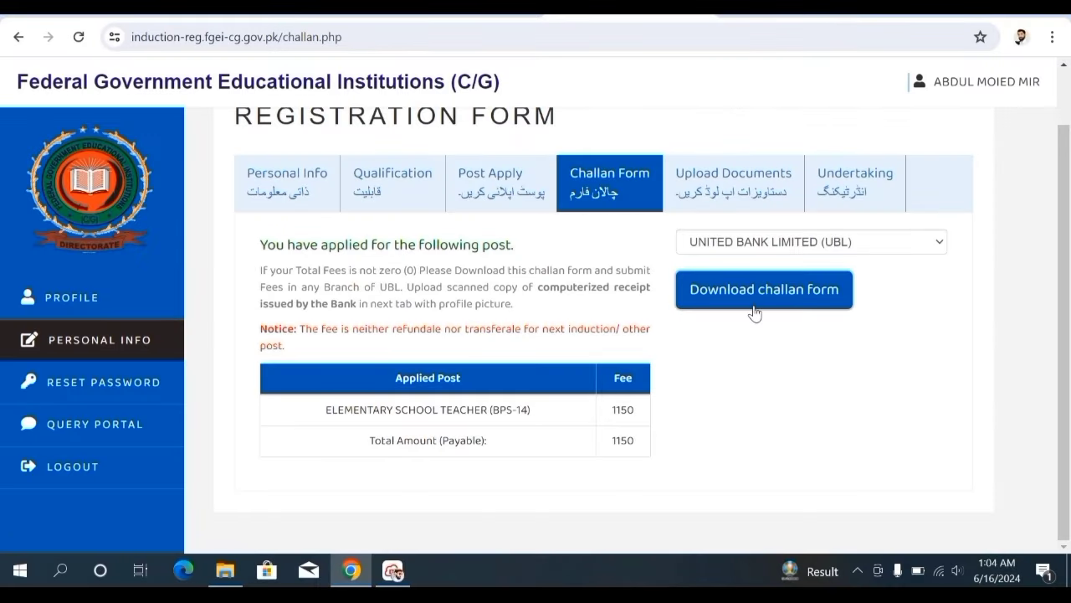
Go to the Upload Documents section and open the file chooser for the passport size image, closing it without choosing a file
left_click(720, 206)
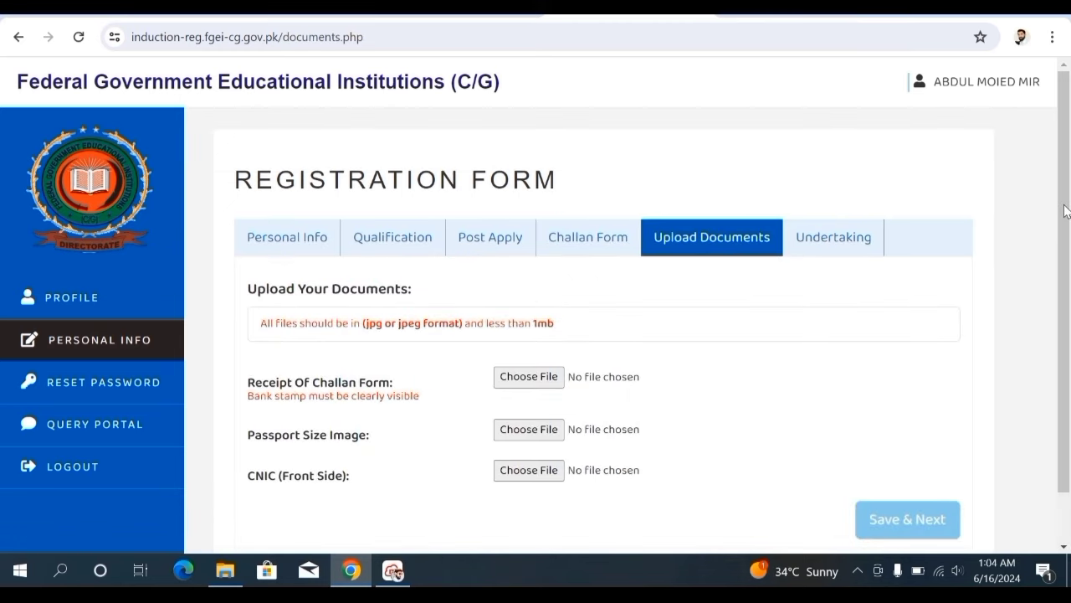
left_click_drag(1067, 212, 1069, 264)
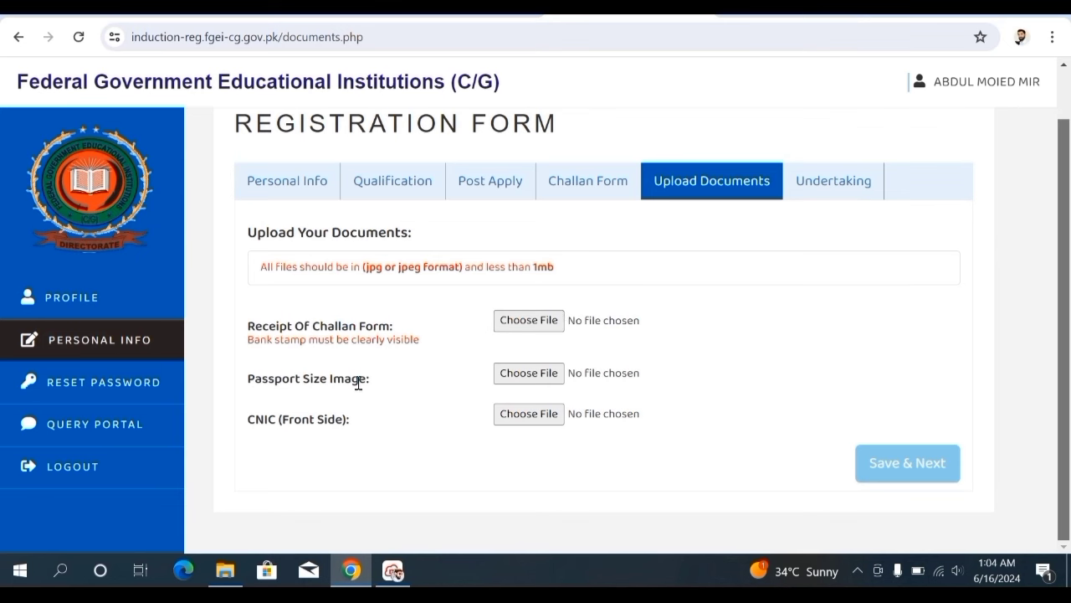
left_click(534, 377)
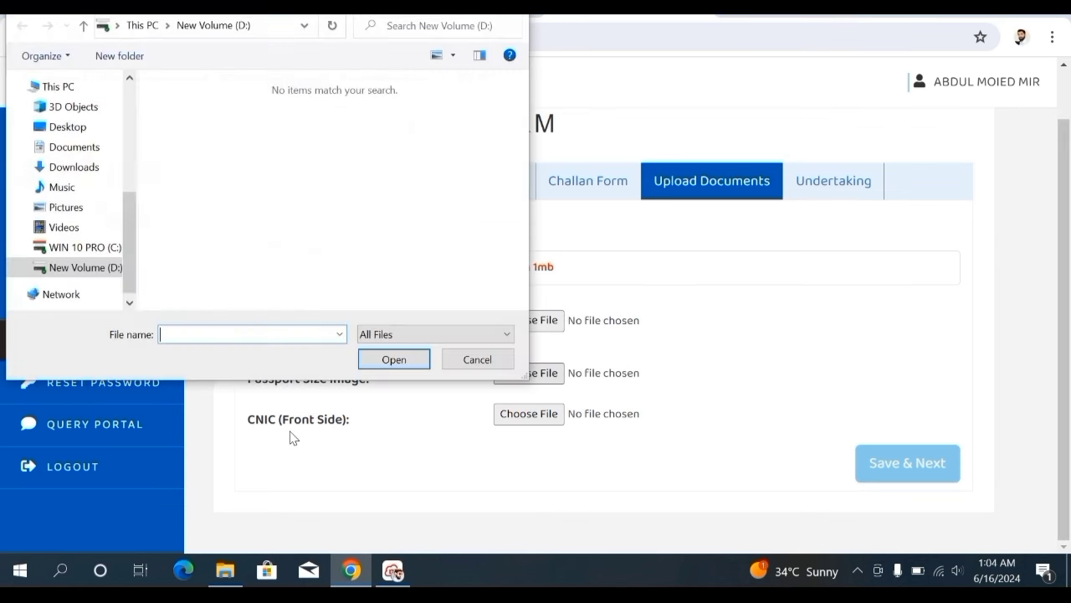
left_click(464, 365)
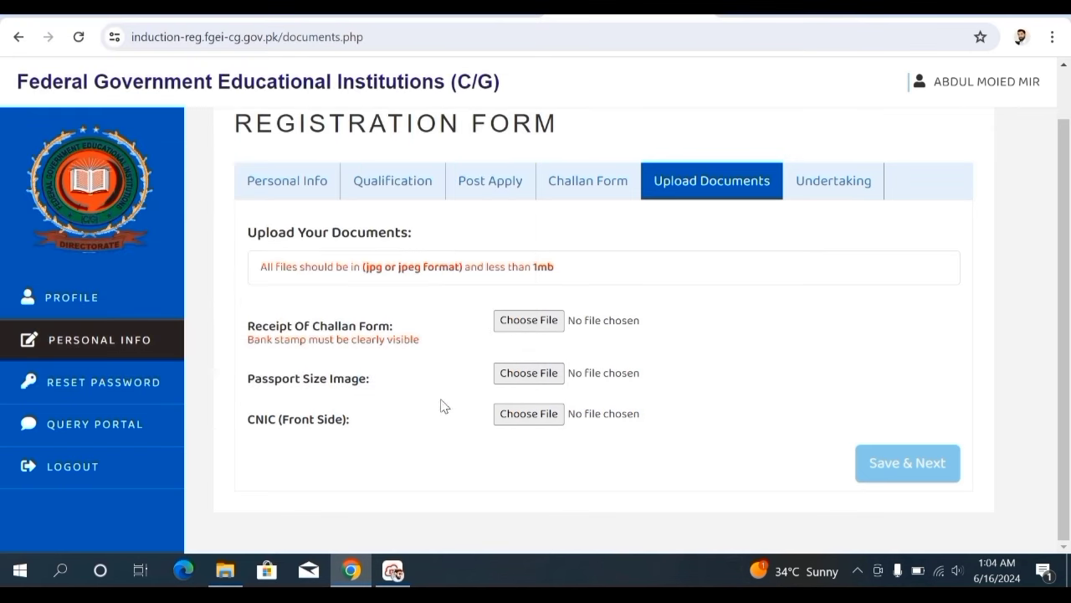